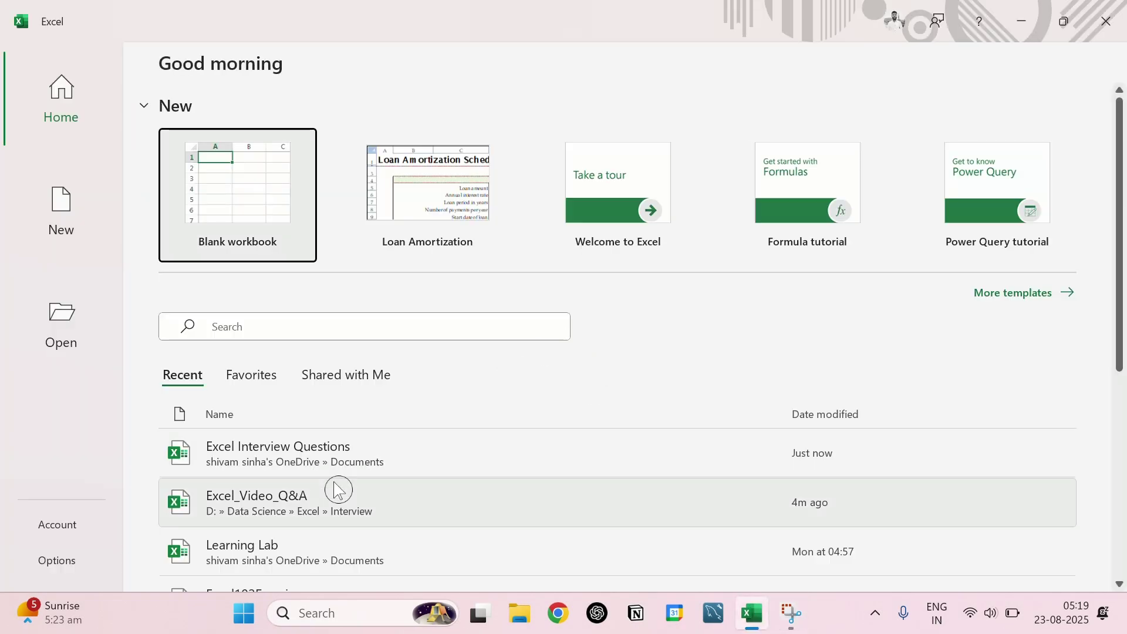
Open the Excel Interview Questions workbook and review Question 4 and the sales table on sheet Q4
left_click(355, 462)
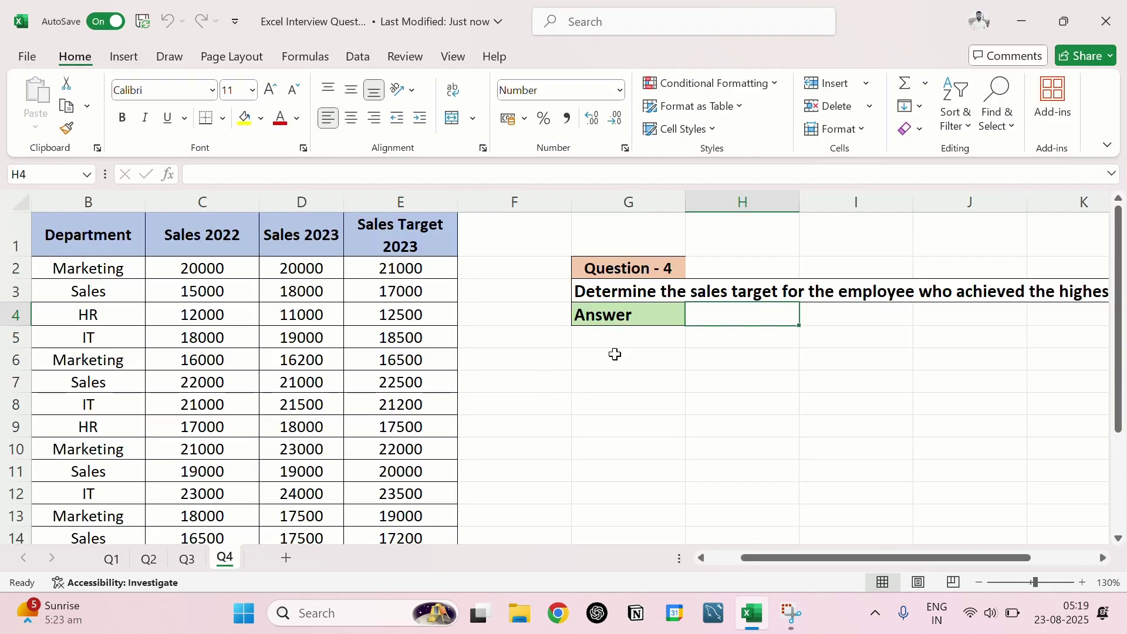
scroll(613, 352, "right", 3)
scroll(666, 356, "right", 1)
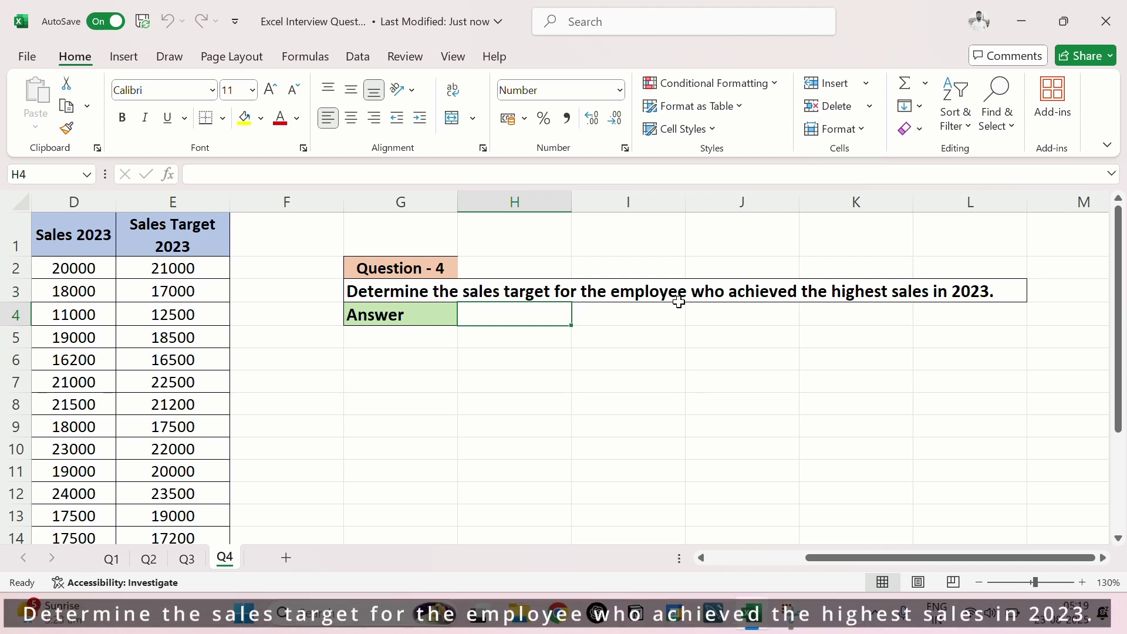
left_click(620, 296)
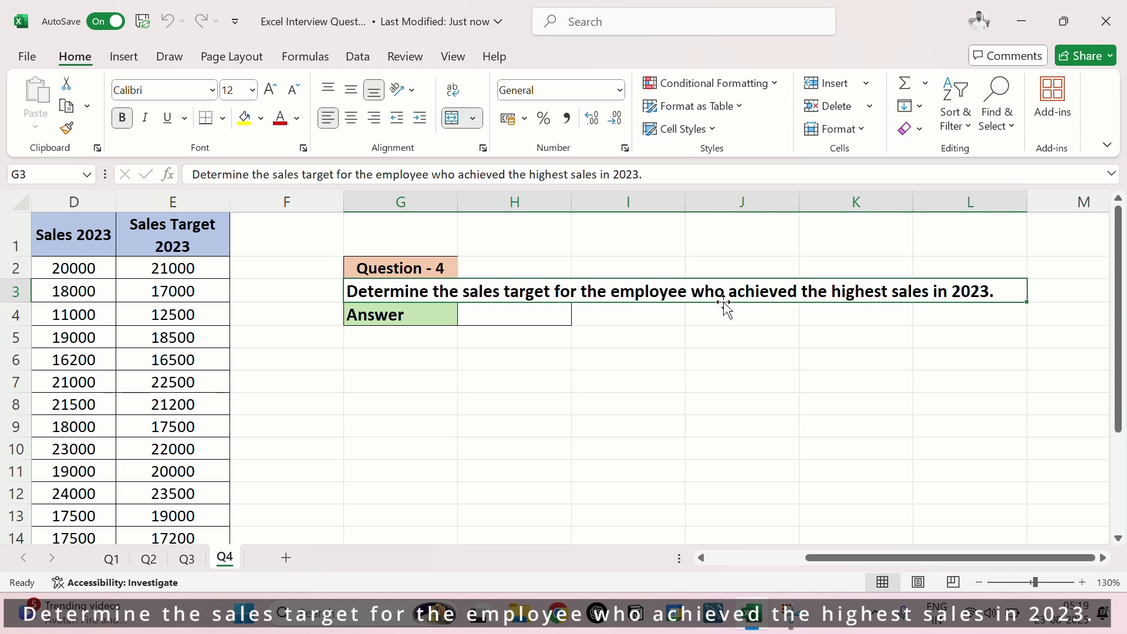
scroll(490, 328, "left", 5)
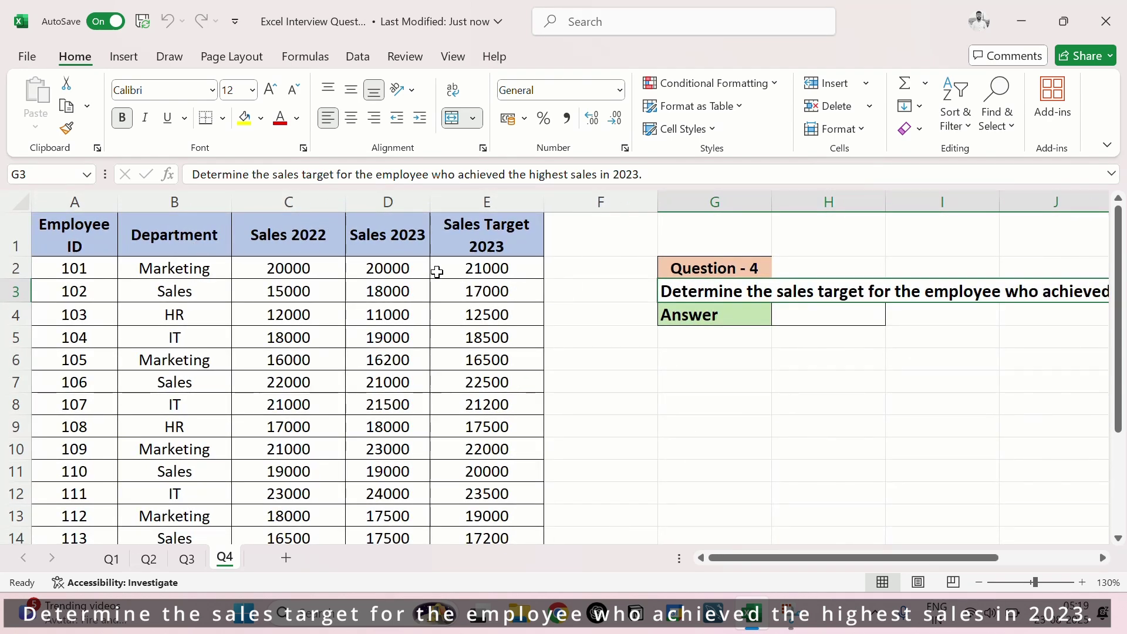
scroll(499, 286, "right", 1)
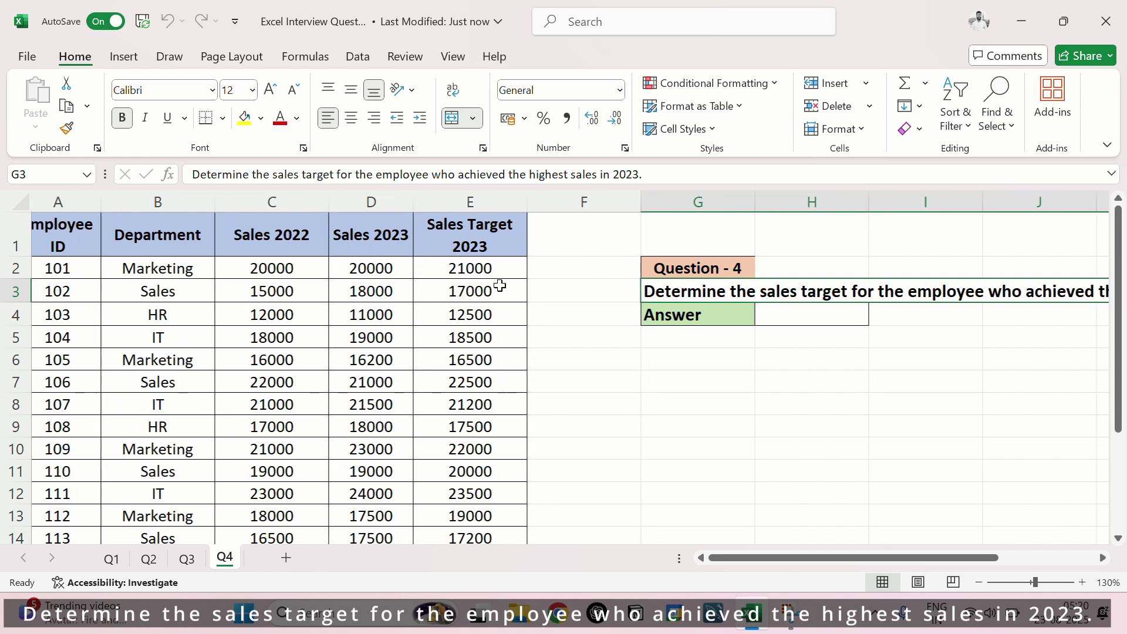
scroll(496, 287, "right", 3)
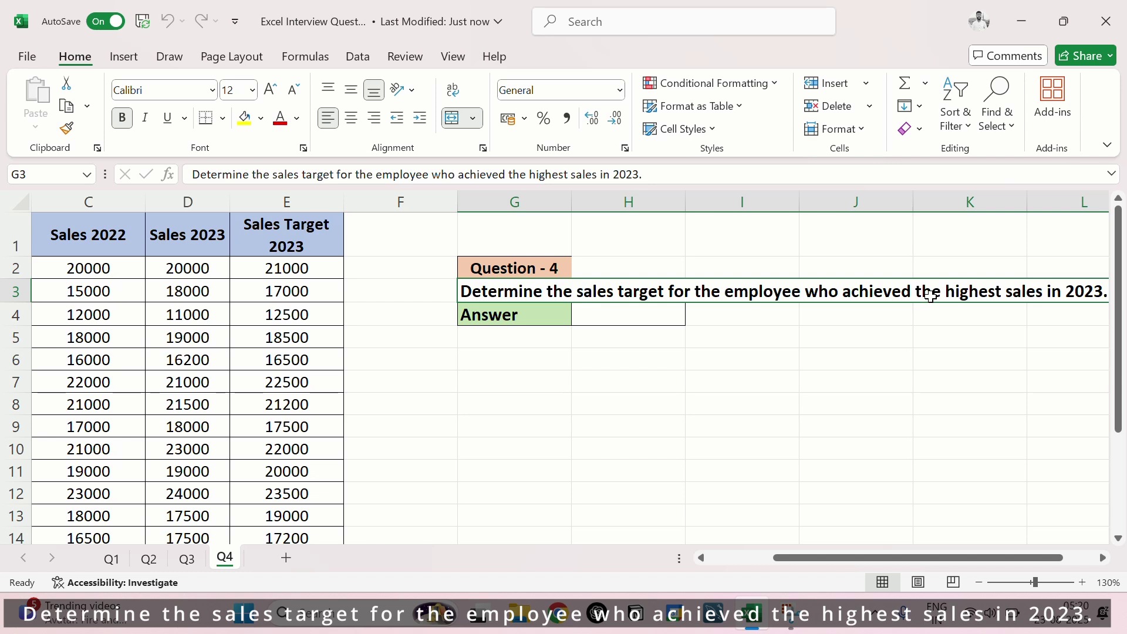
Enter =MAX(D2:D16) in answer cell H4 to find the highest 2023 sales
left_click(624, 318)
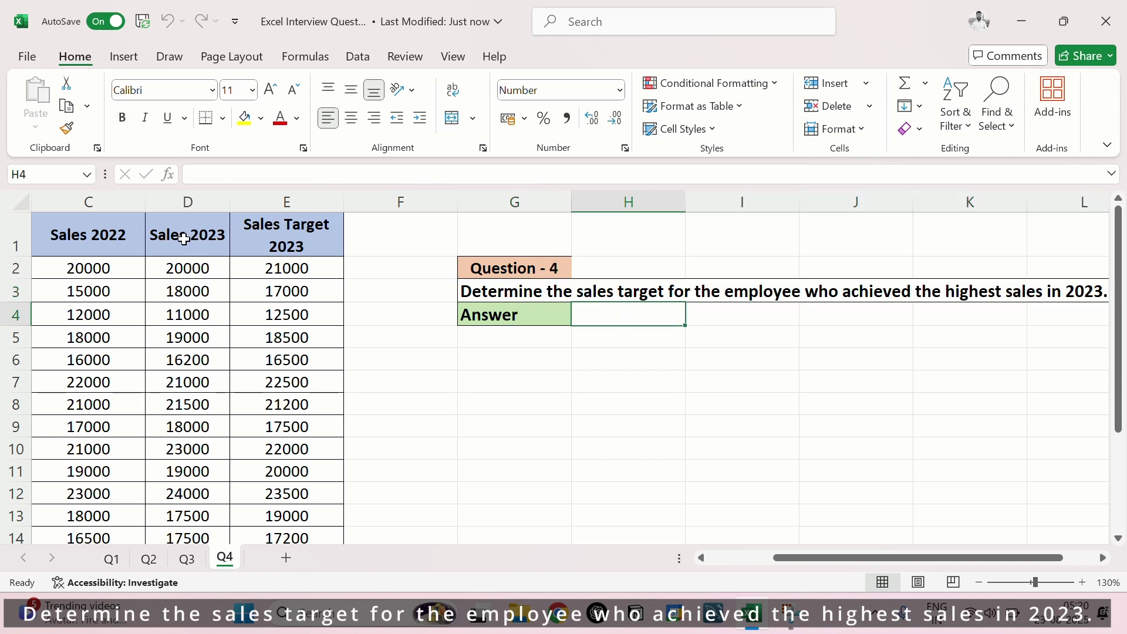
double_click(593, 316)
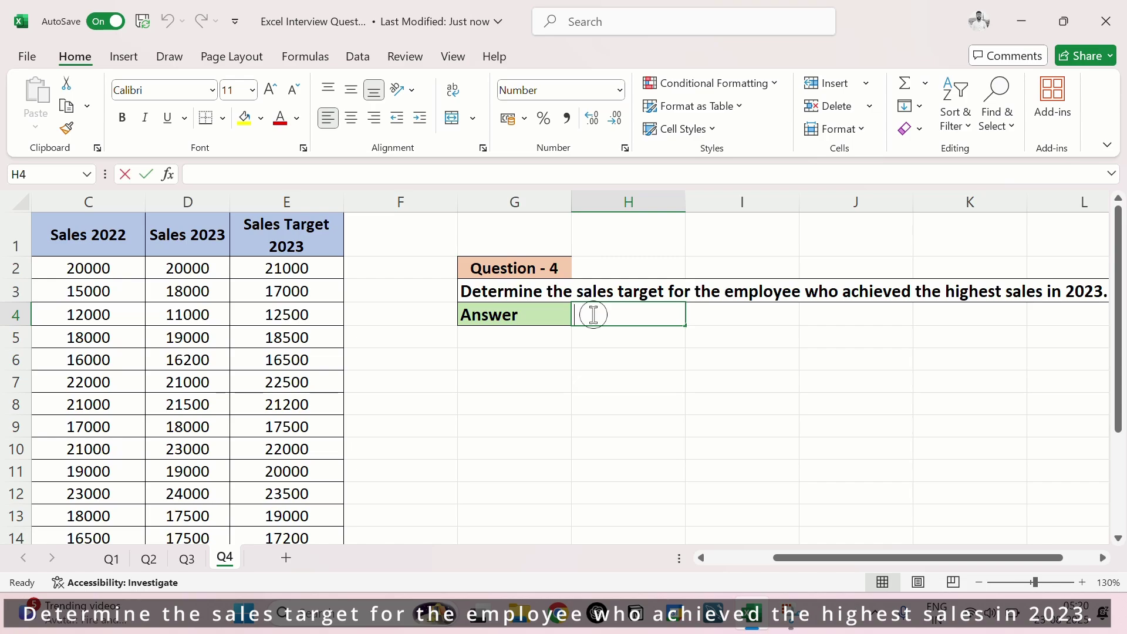
type("=MAX(")
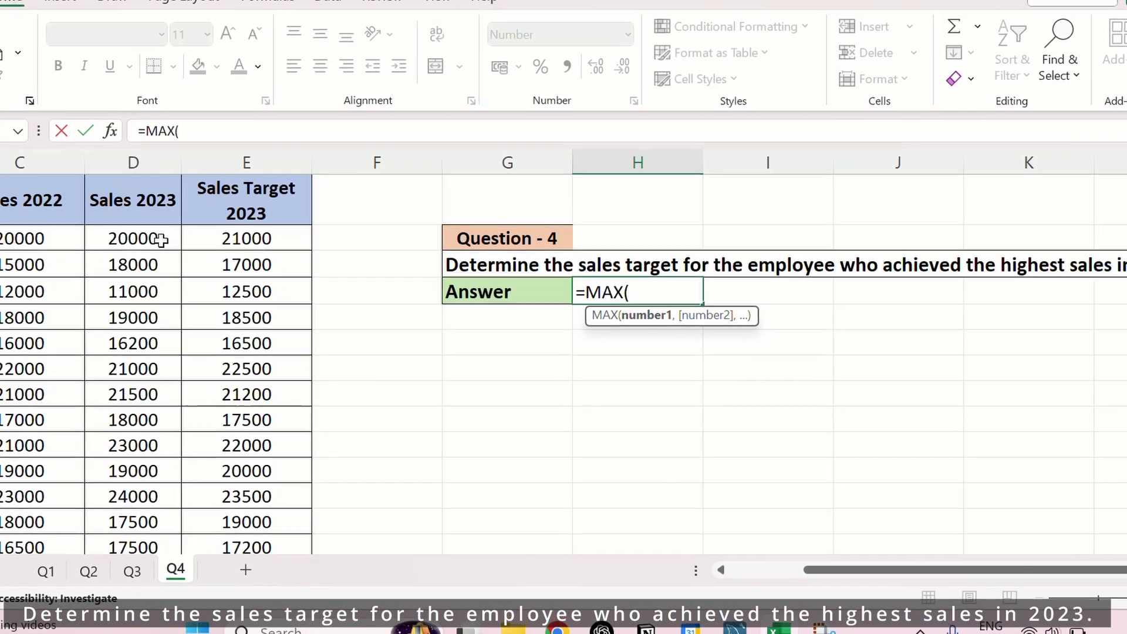
left_click(160, 239)
key("ctrl+shift+Down")
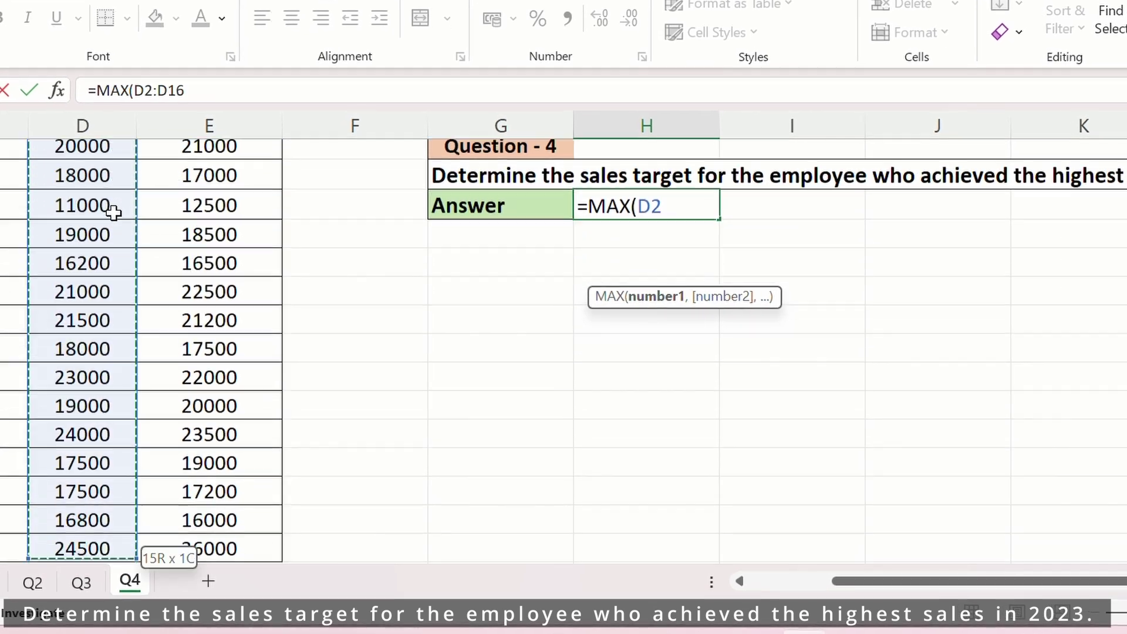
type(")")
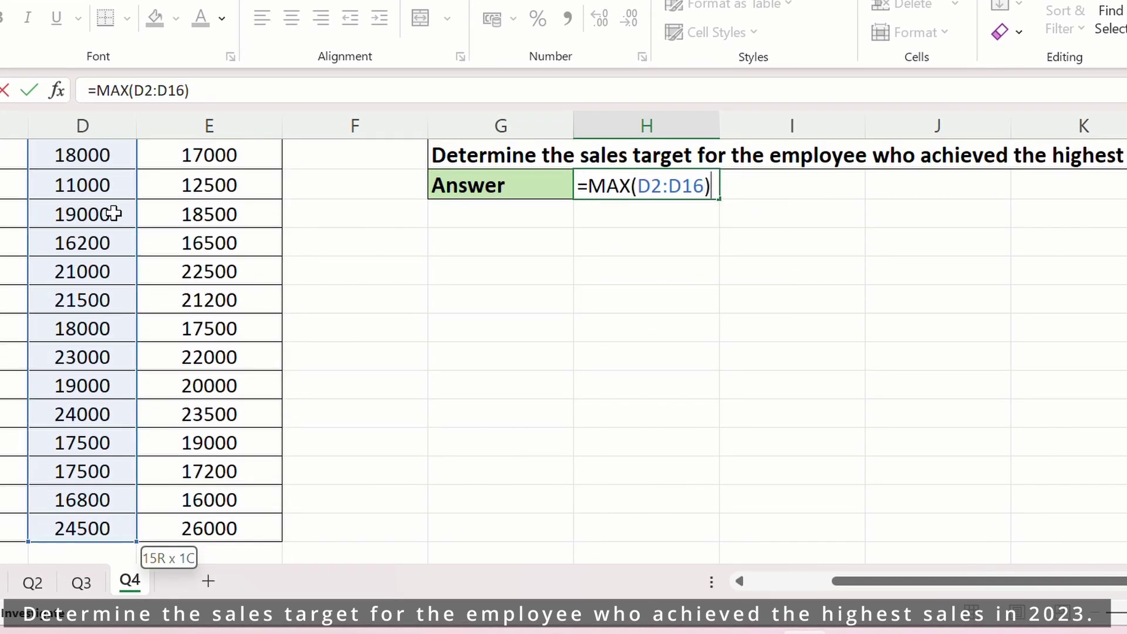
key("Return")
scroll(124, 223, "up", 1)
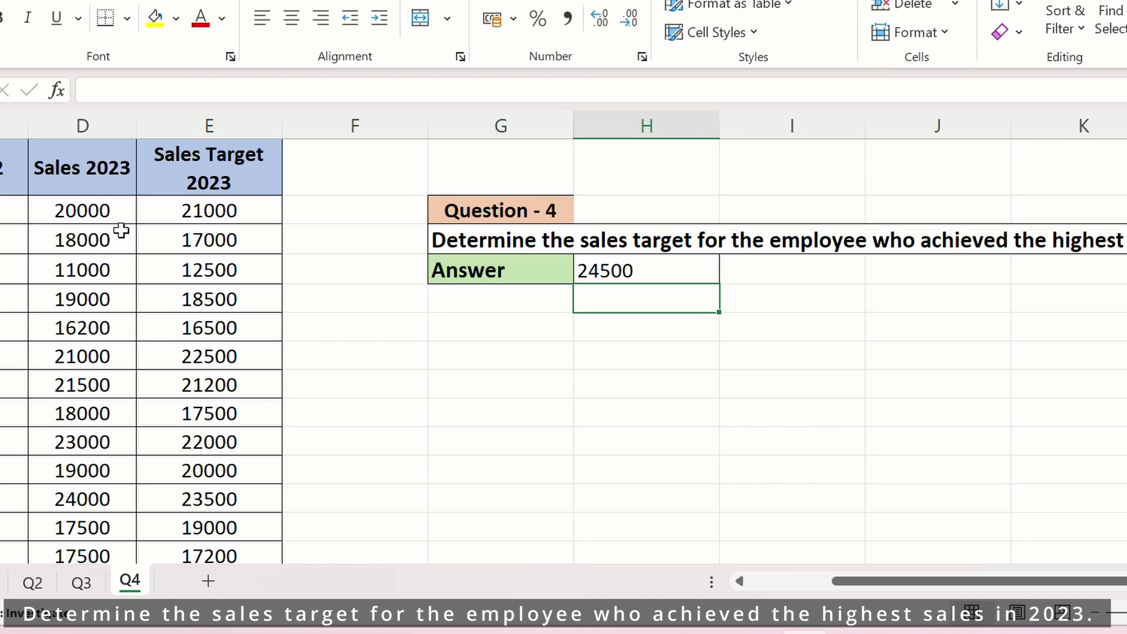
Wrap the MAX formula in H4 in a VLOOKUP, using MAX(D2:D16) as the lookup value
left_click(627, 269)
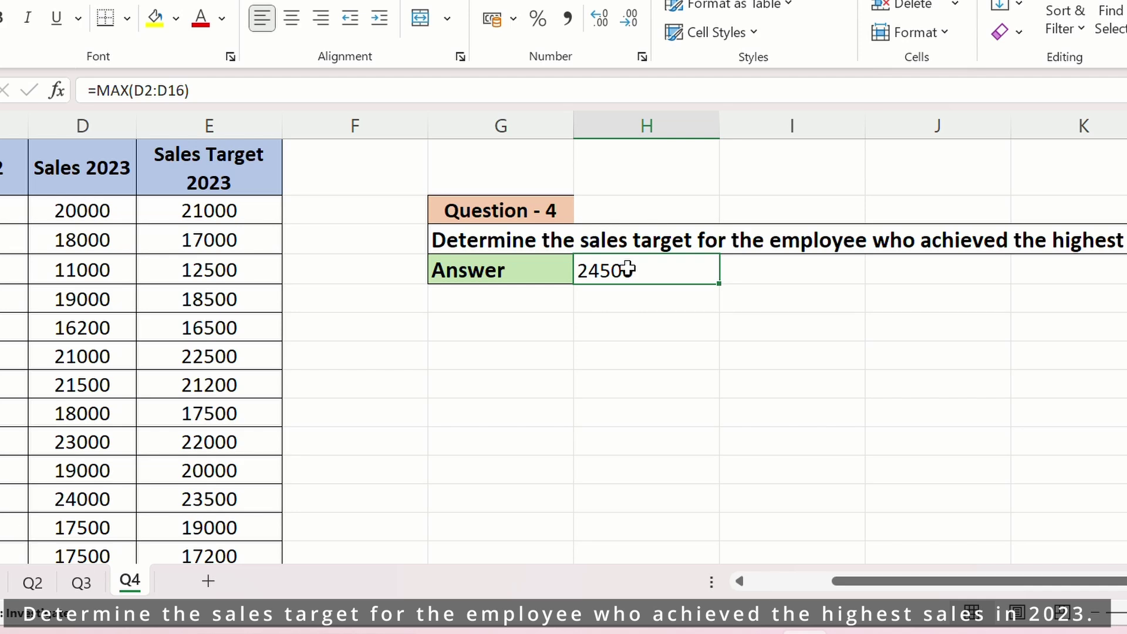
scroll(646, 270, "right", 1)
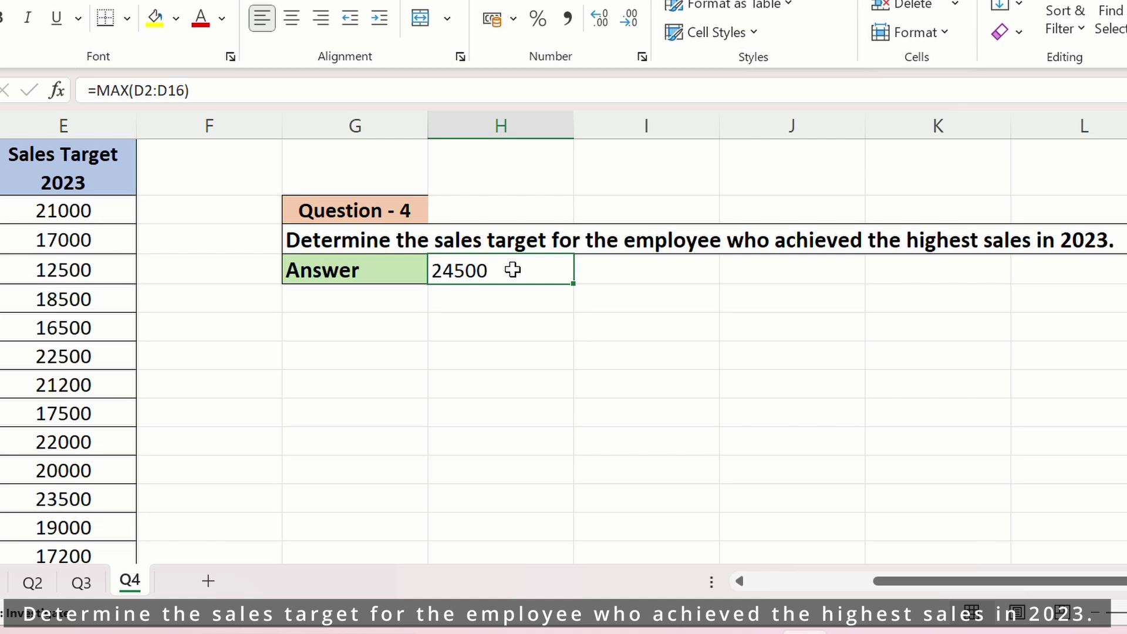
left_click(463, 281)
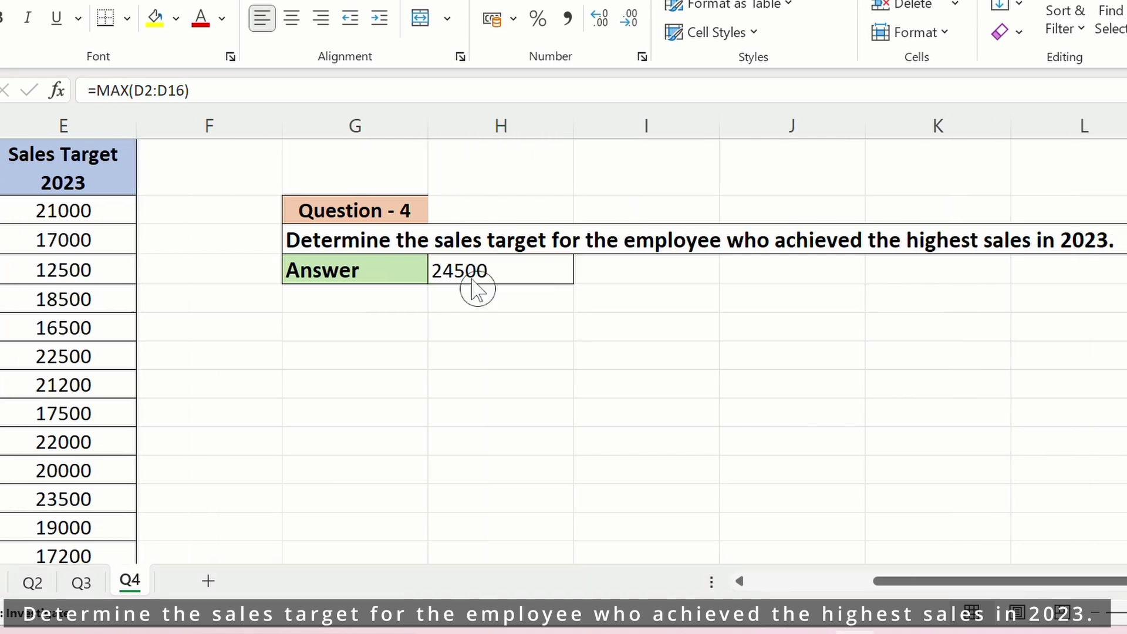
left_click(452, 271)
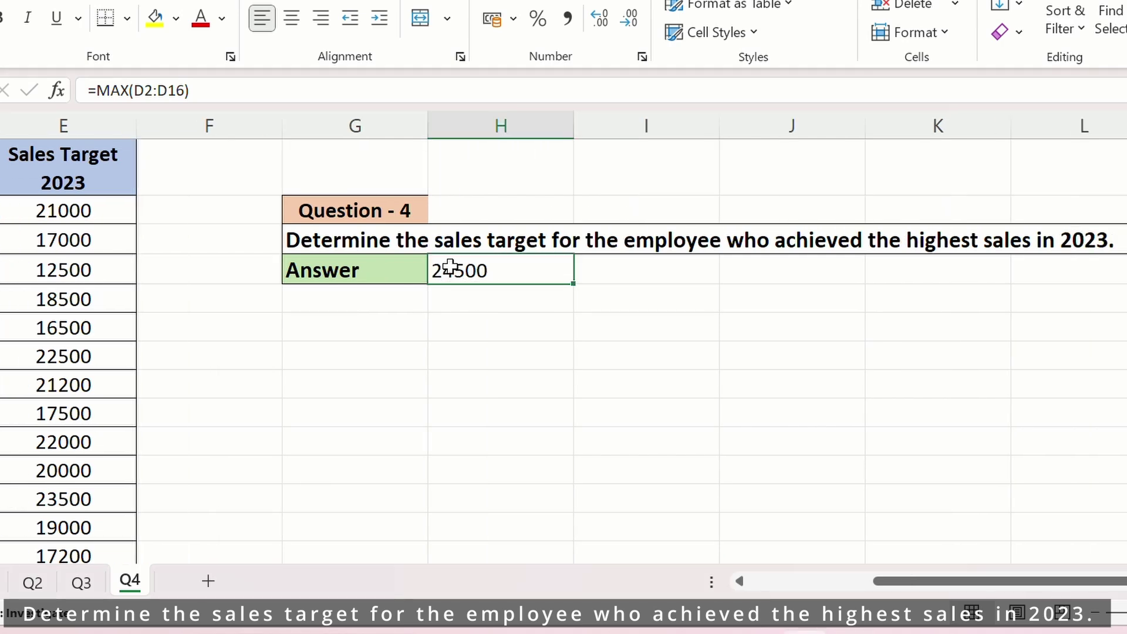
double_click(450, 267)
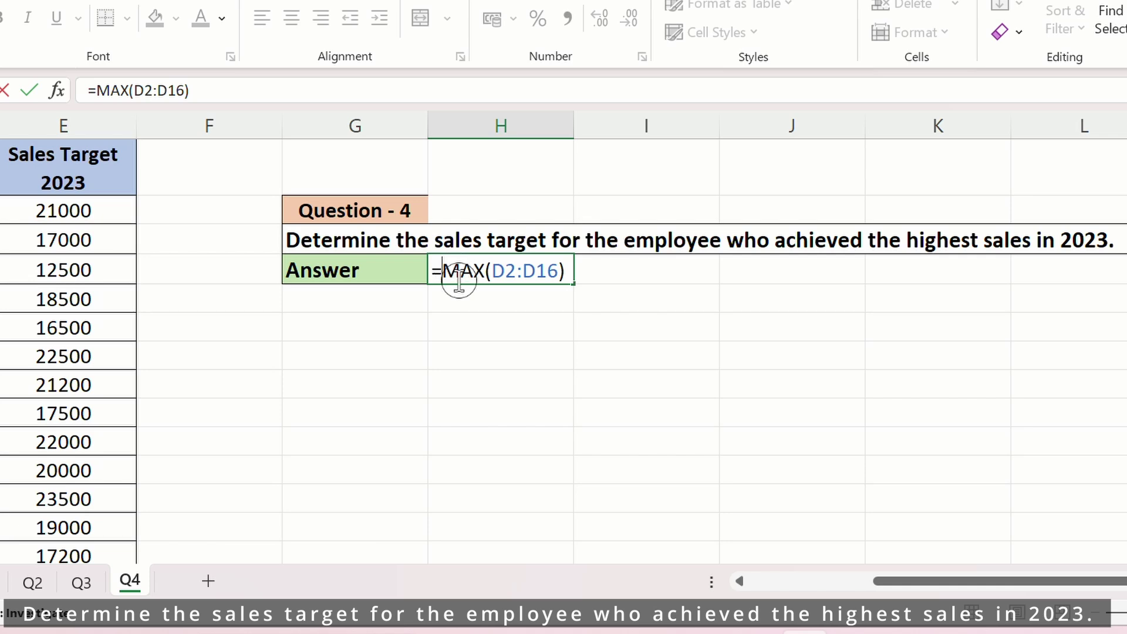
type("V")
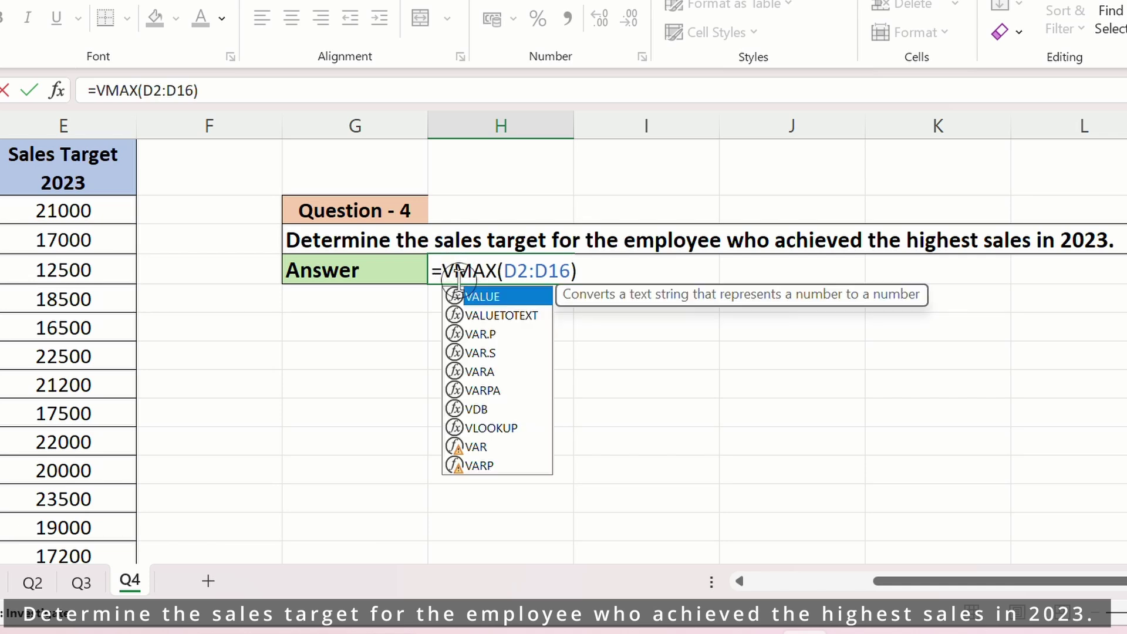
type("lo")
key("Tab")
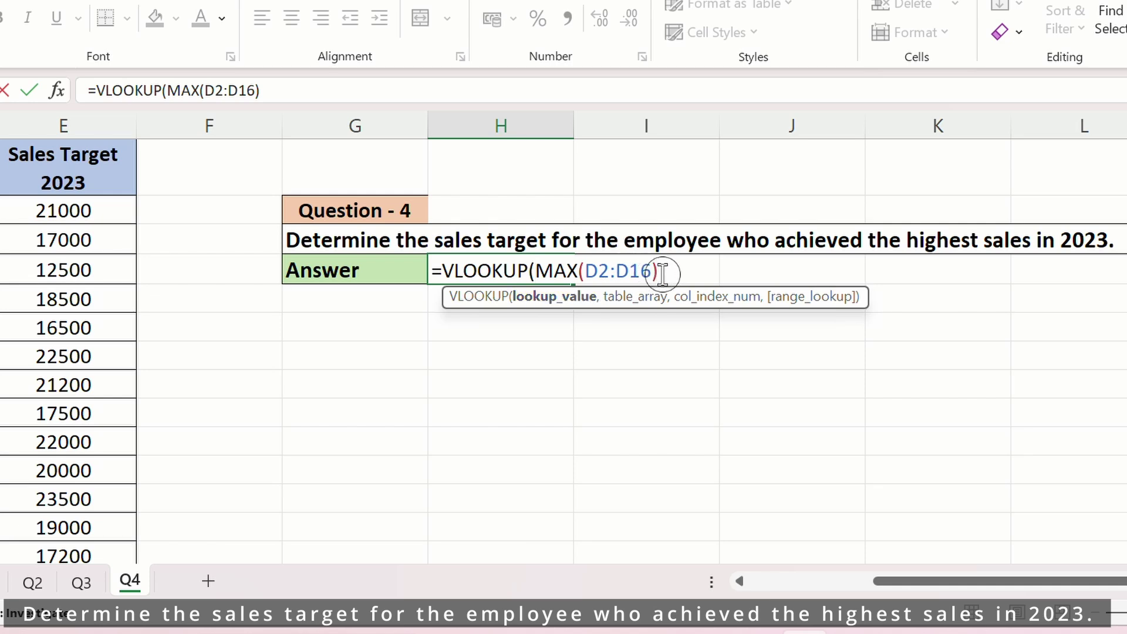
type(",")
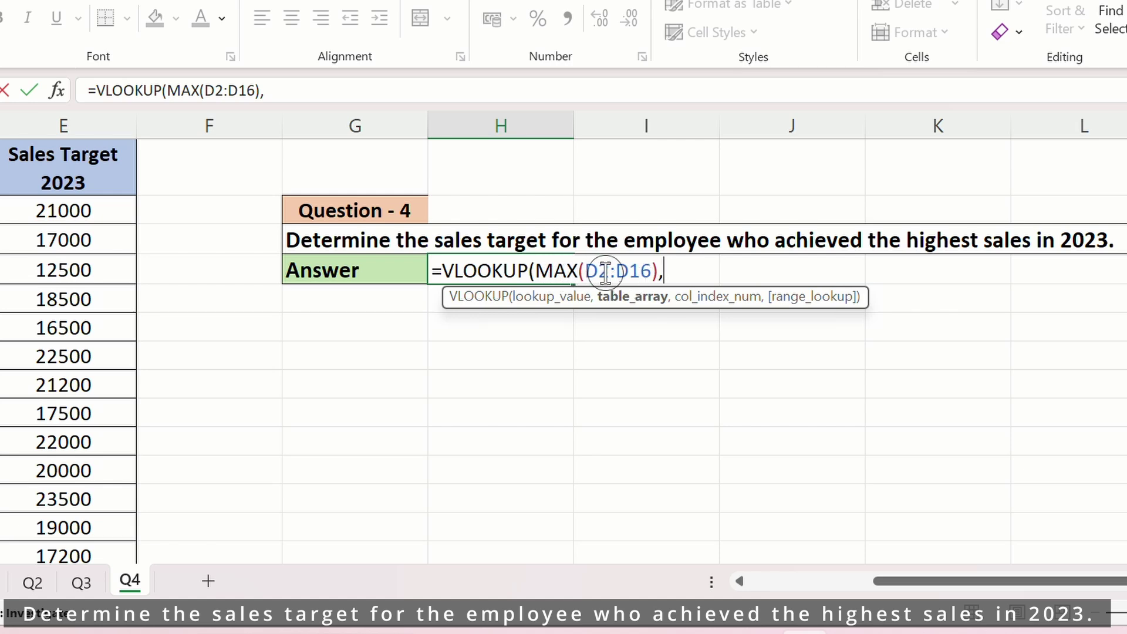
Set the VLOOKUP table array to the Sales 2023 and Sales Target 2023 columns as the absolute range $D$1:$E$16
scroll(400, 349, "left", 2)
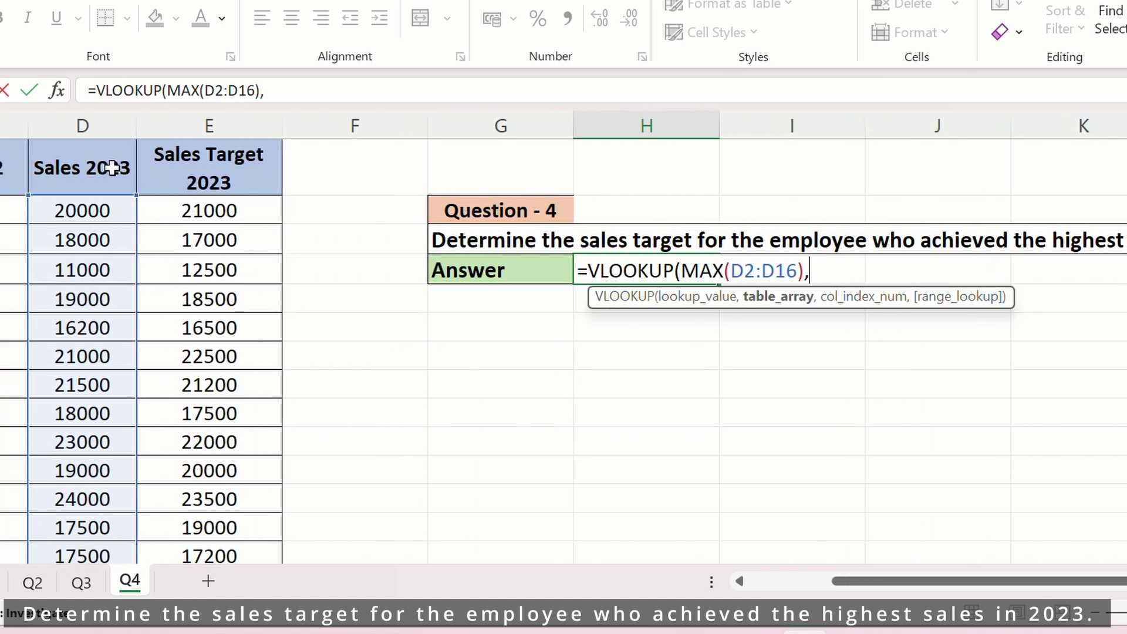
left_click(112, 168)
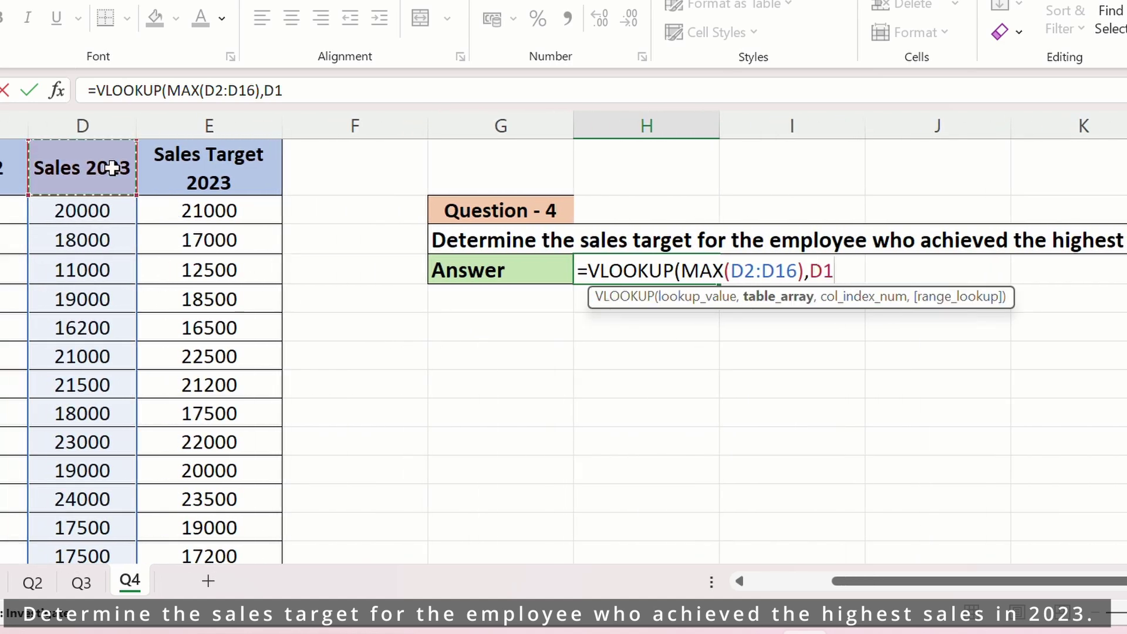
key("shift+Right")
key("ctrl+shift+Down")
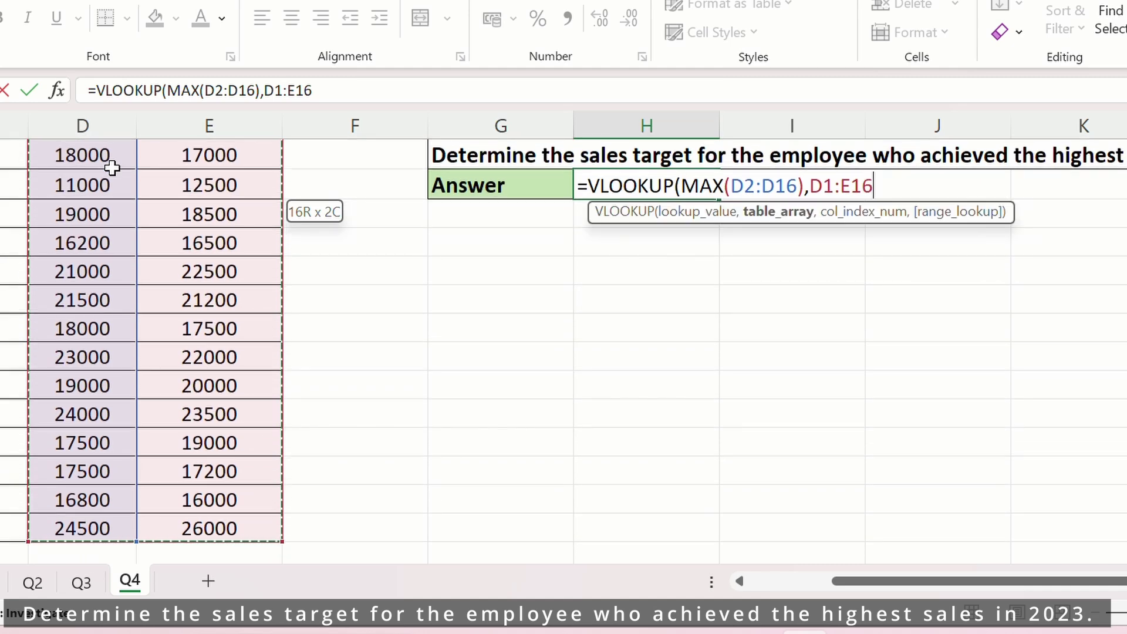
key("F4")
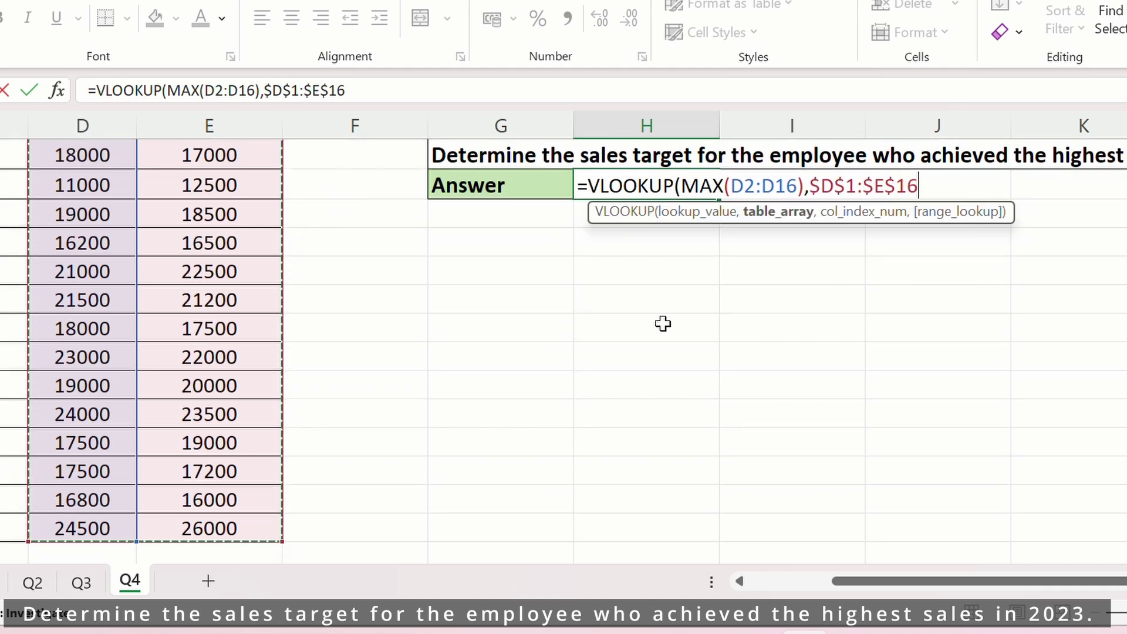
scroll(688, 325, "up", 1)
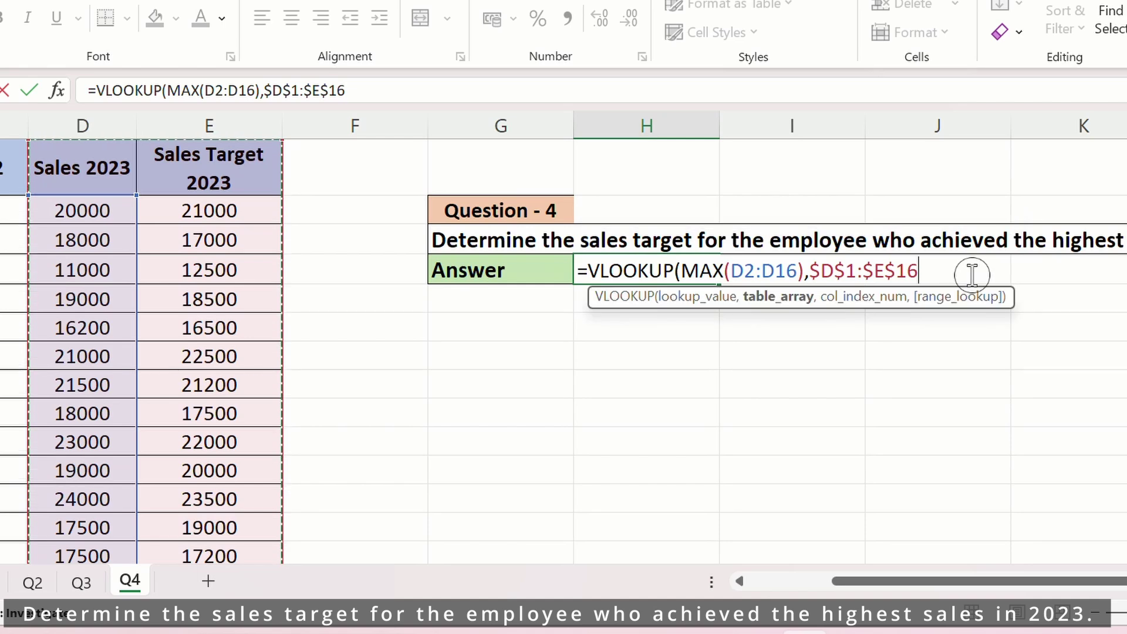
Complete the VLOOKUP in H4 with column index 2 and exact match 0, and check the result against the table
type(",")
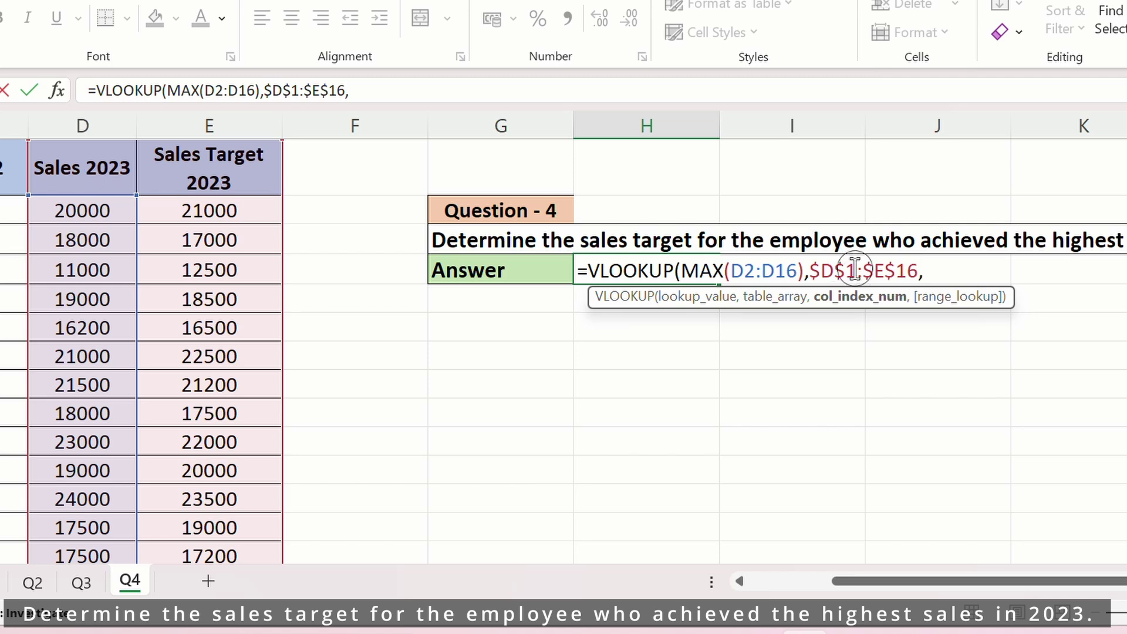
type("2")
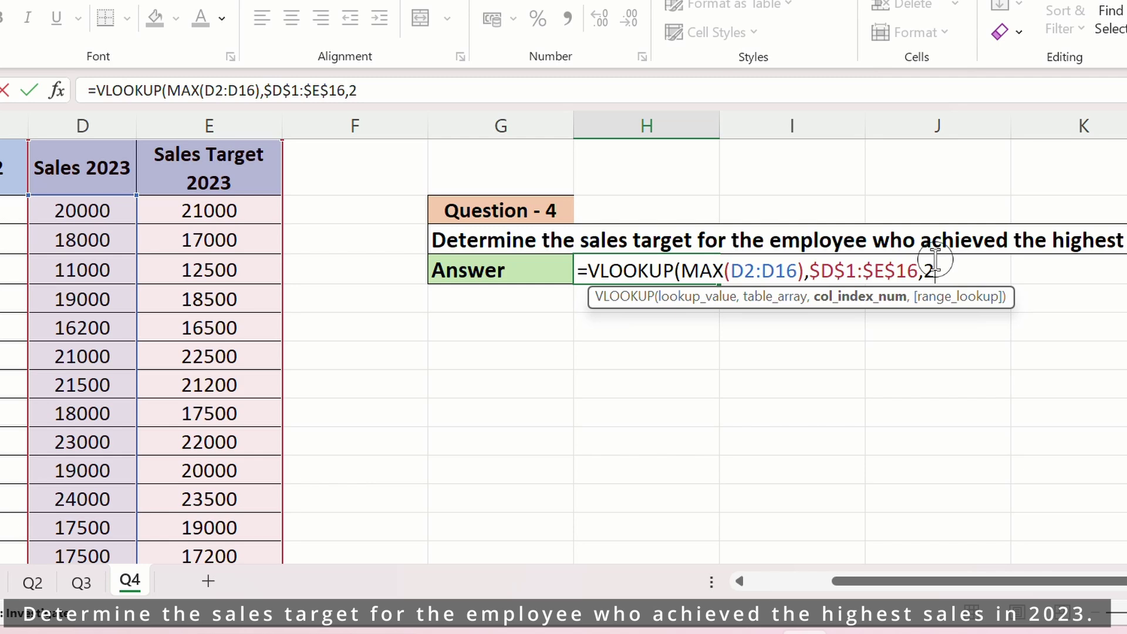
type(",0")
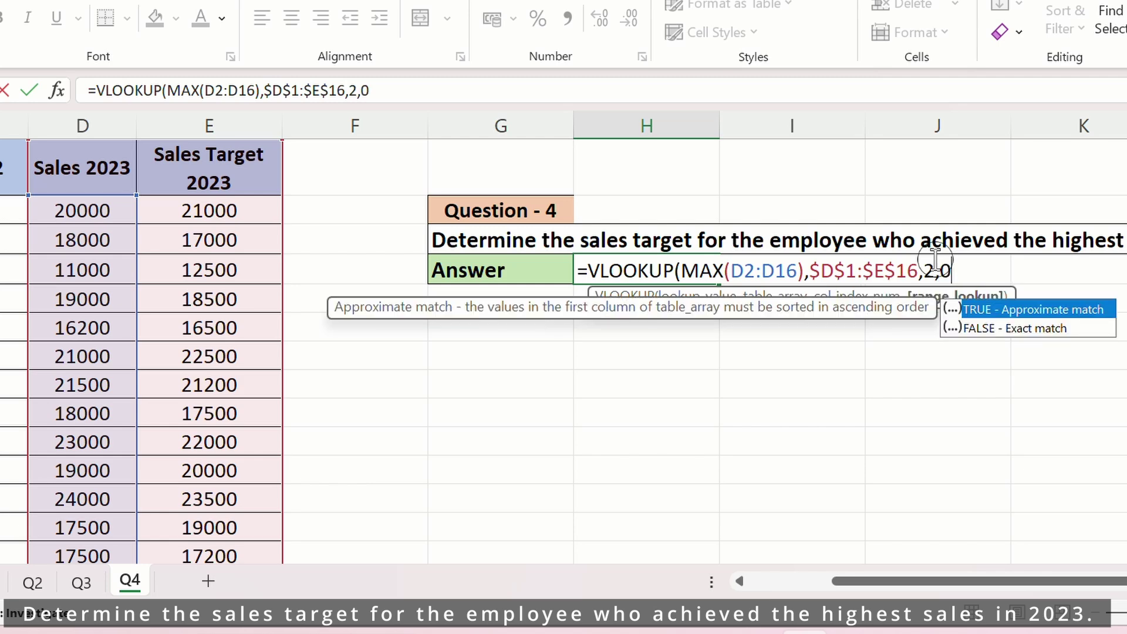
type(")")
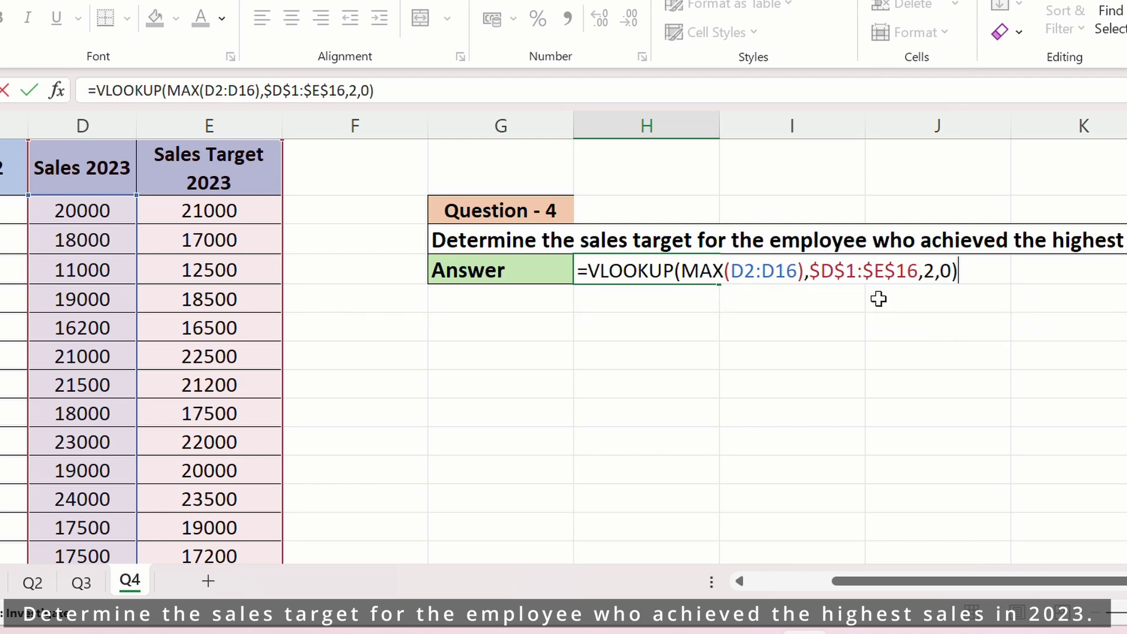
scroll(526, 361, "down", 1)
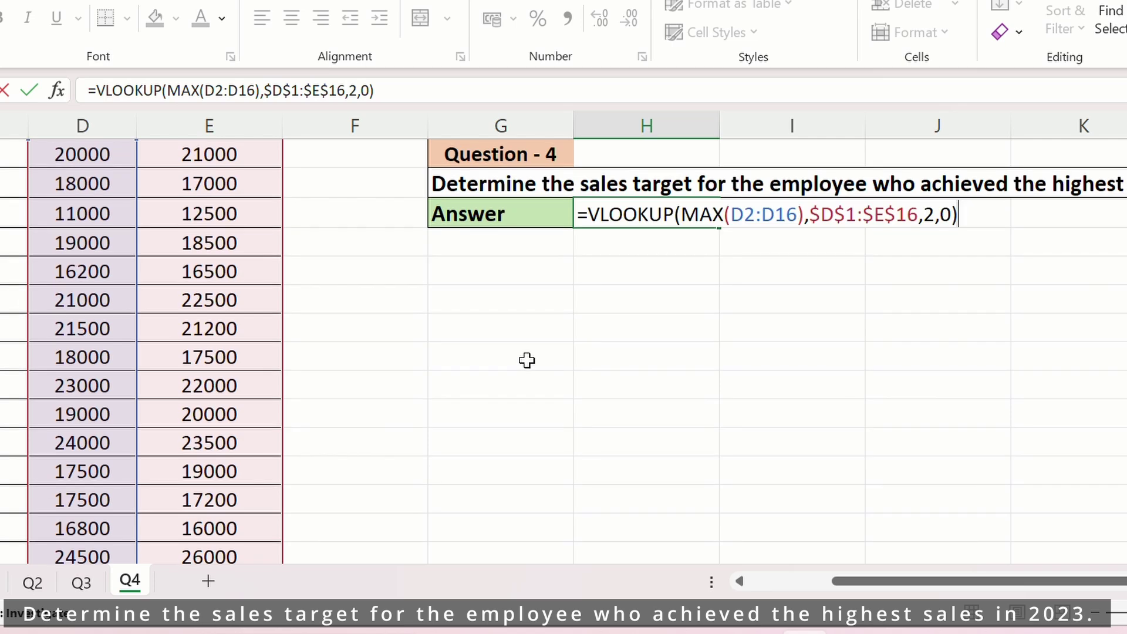
scroll(403, 399, "down", 1)
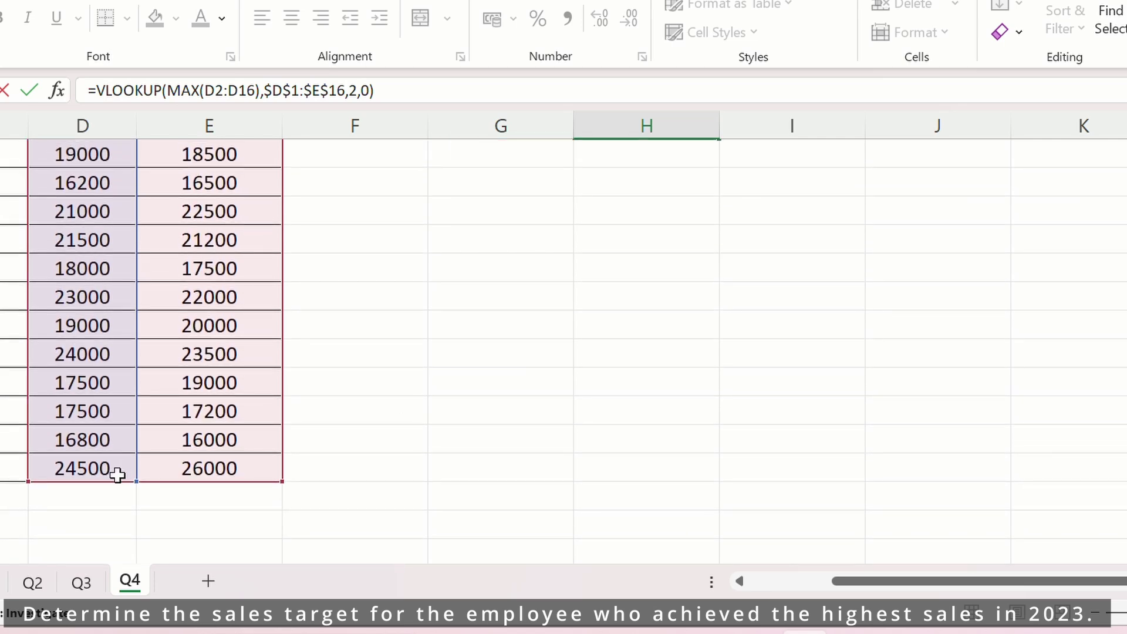
scroll(209, 482, "up", 1)
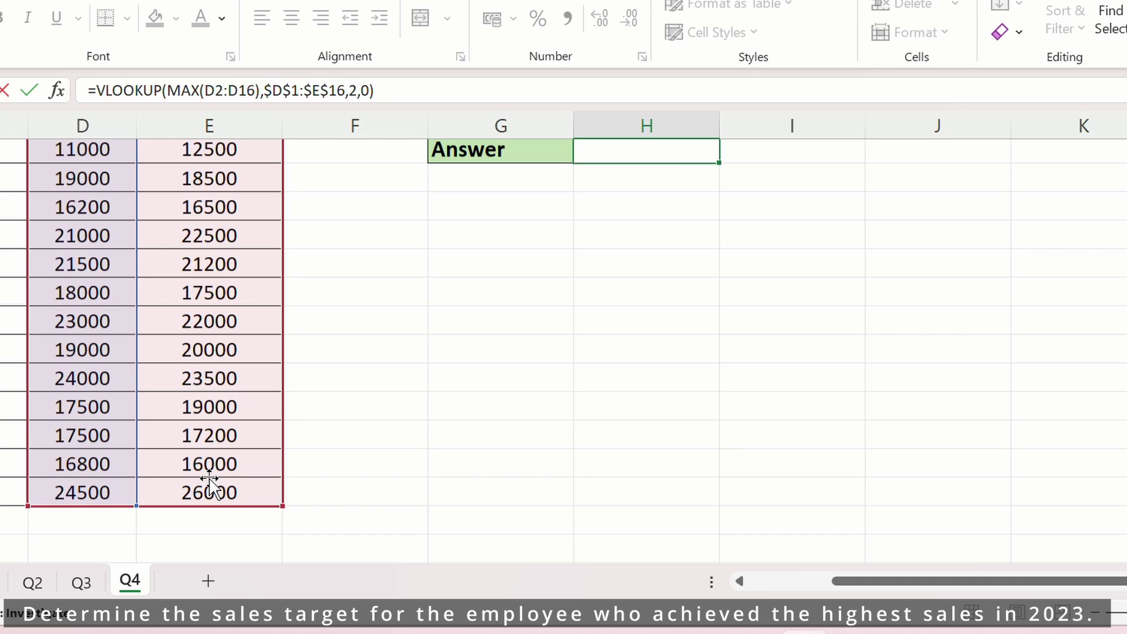
scroll(209, 482, "up", 1)
key("Return")
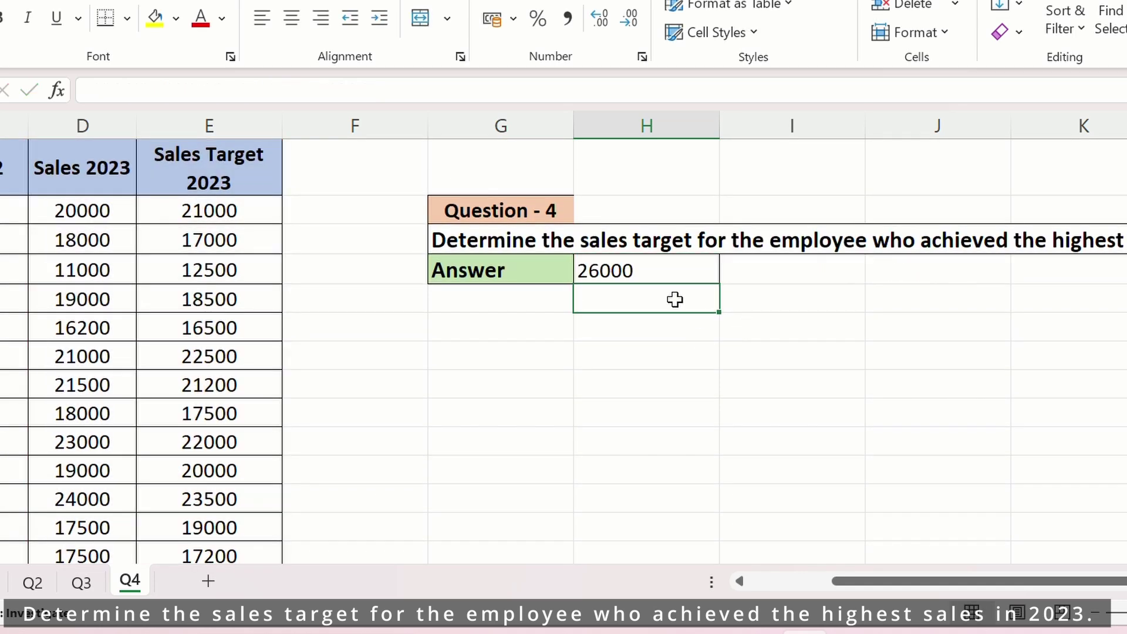
left_click(607, 259)
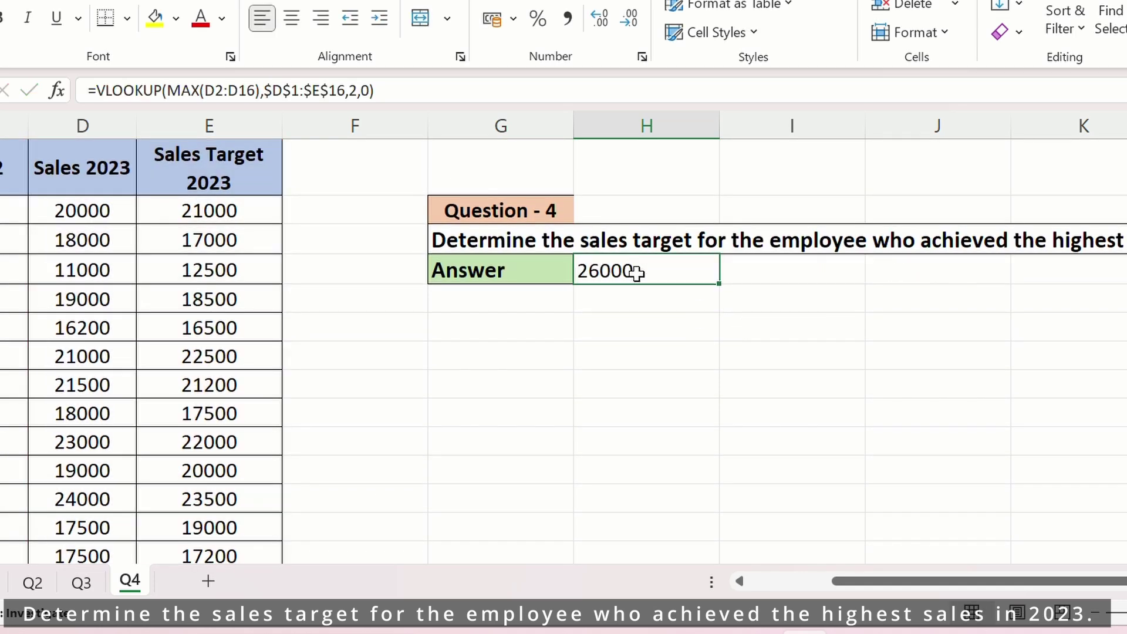
scroll(187, 361, "down", 1)
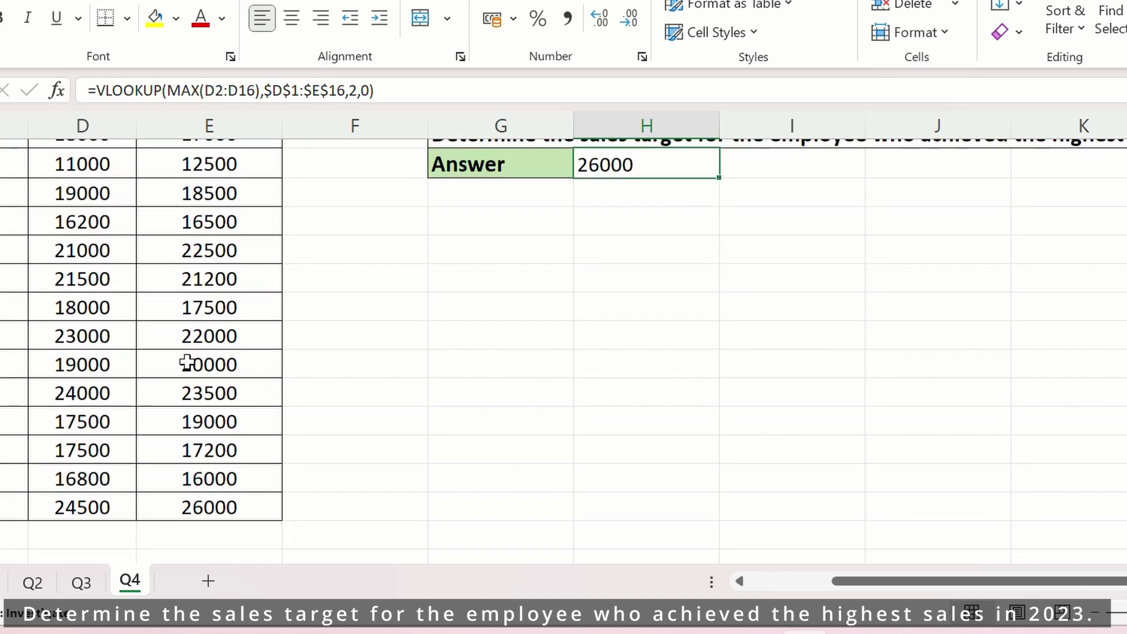
Check the answer in H4 against the Sales 2023 and Sales Target 2023 values in the table's last row
scroll(184, 360, "up", 1)
scroll(103, 238, "down", 2)
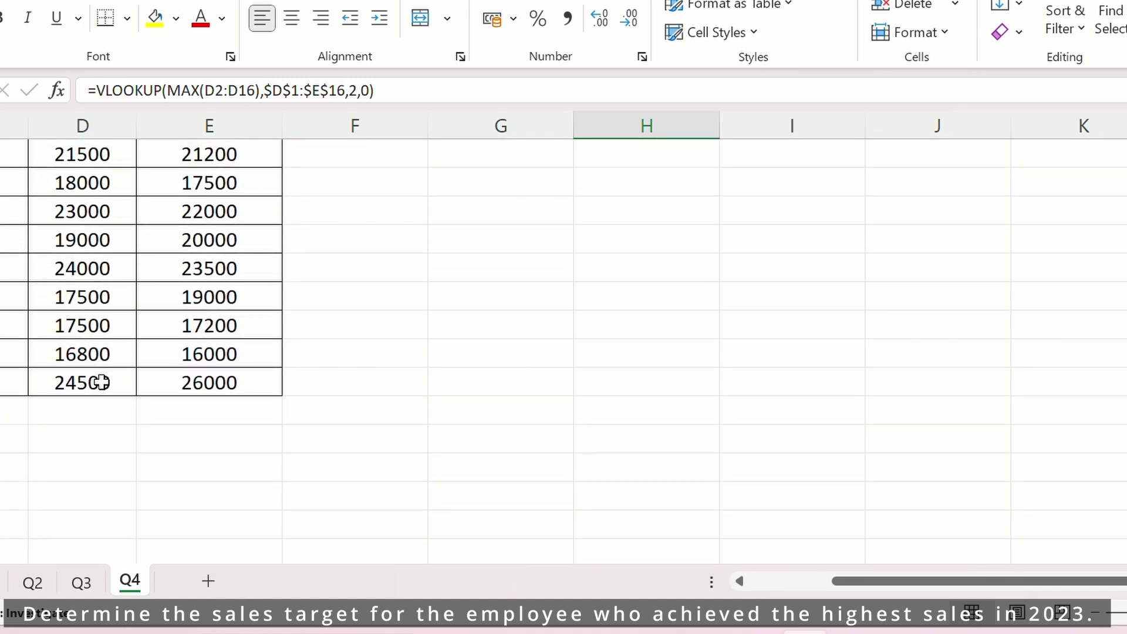
scroll(209, 380, "up", 3)
scroll(210, 382, "down", 3)
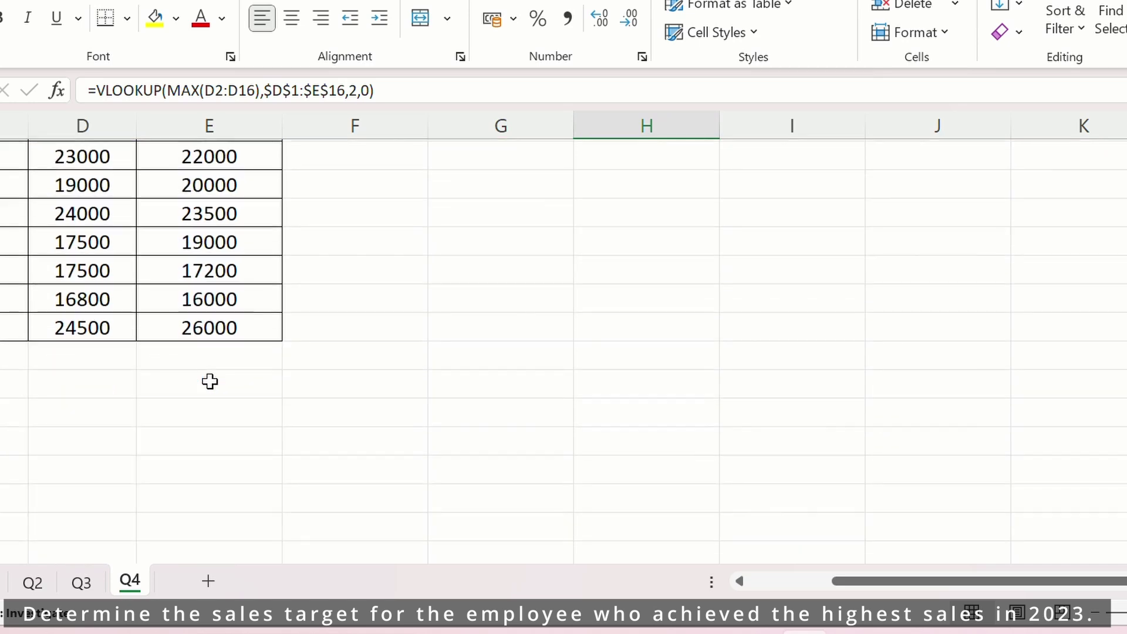
scroll(425, 304, "up", 1)
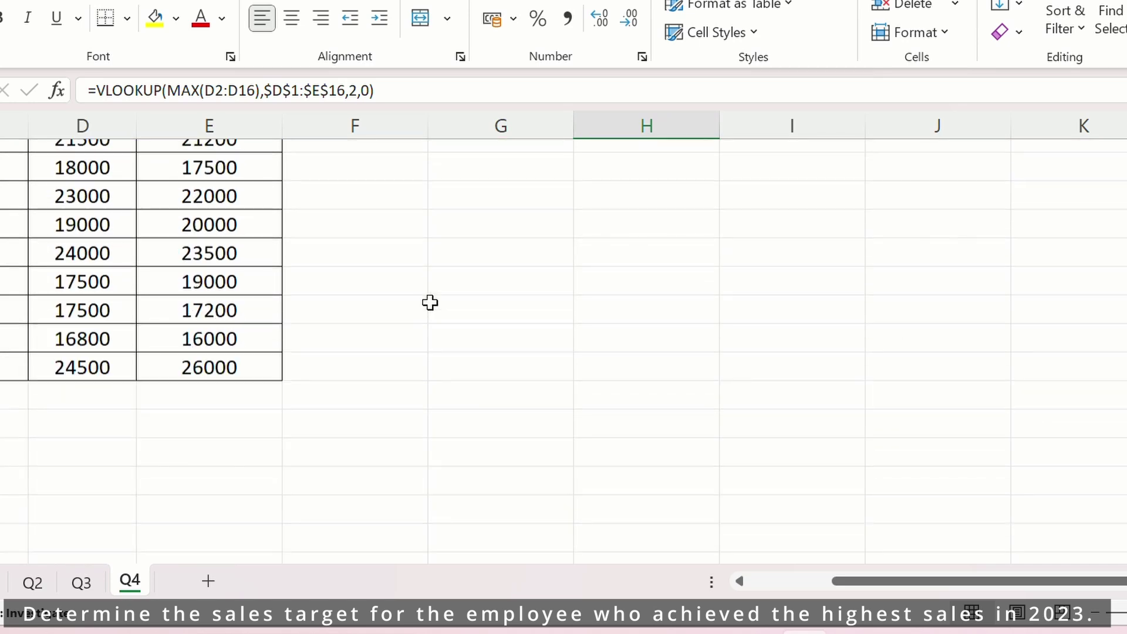
Review the lookup_value, table_array and col_index_num arguments of the VLOOKUP formula in H4 one by one, and close the formula
scroll(430, 303, "up", 3)
double_click(627, 268)
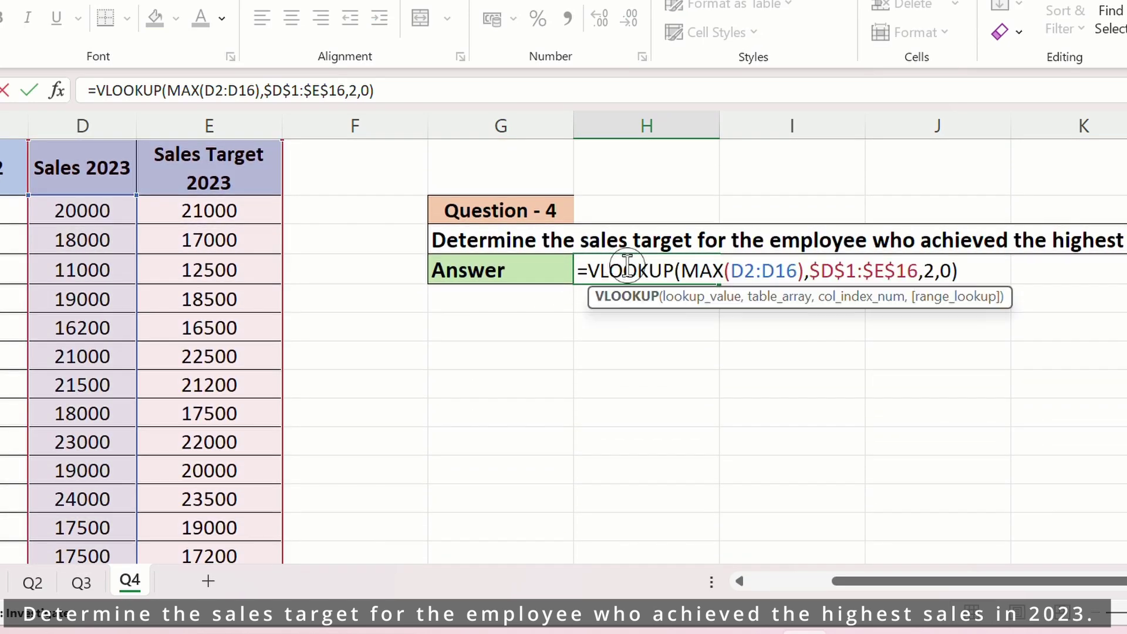
left_click(707, 298)
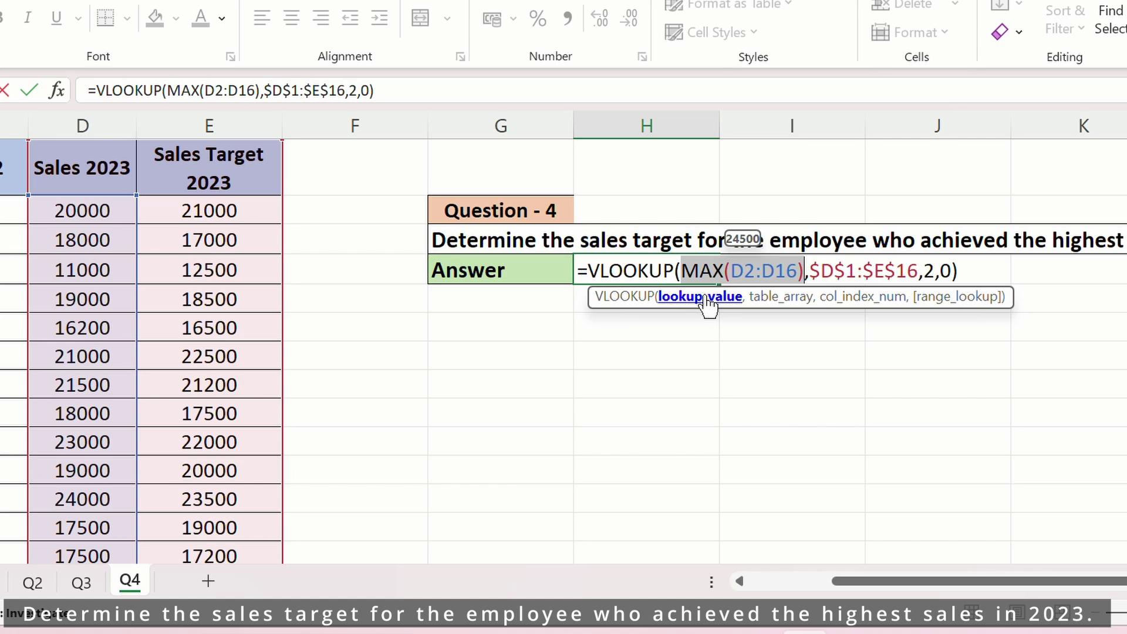
left_click(766, 298)
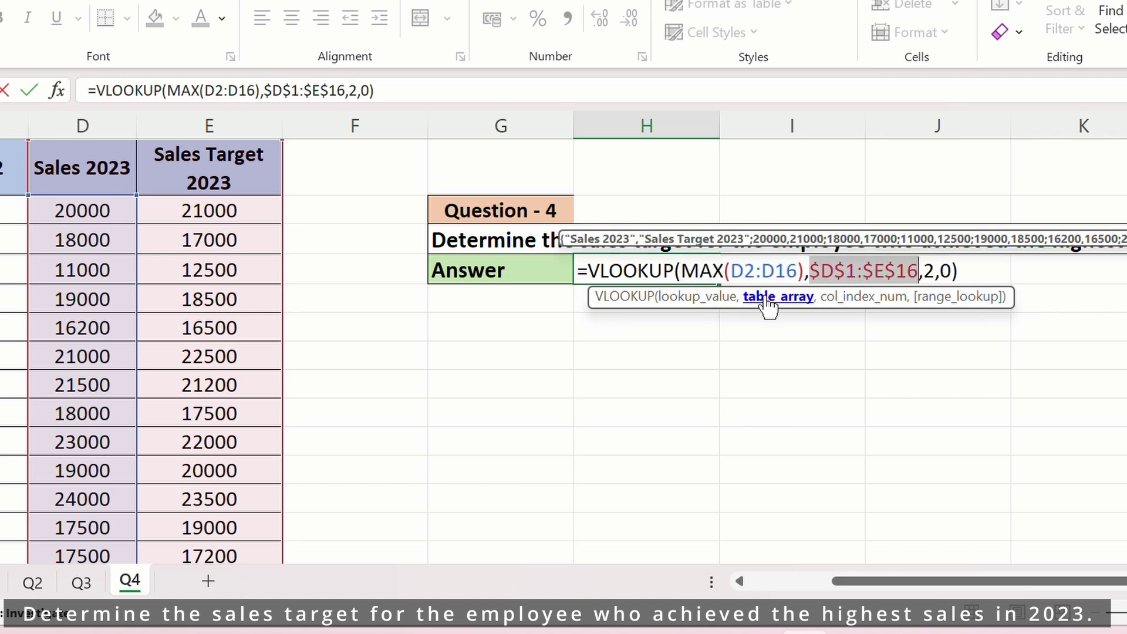
left_click(848, 297)
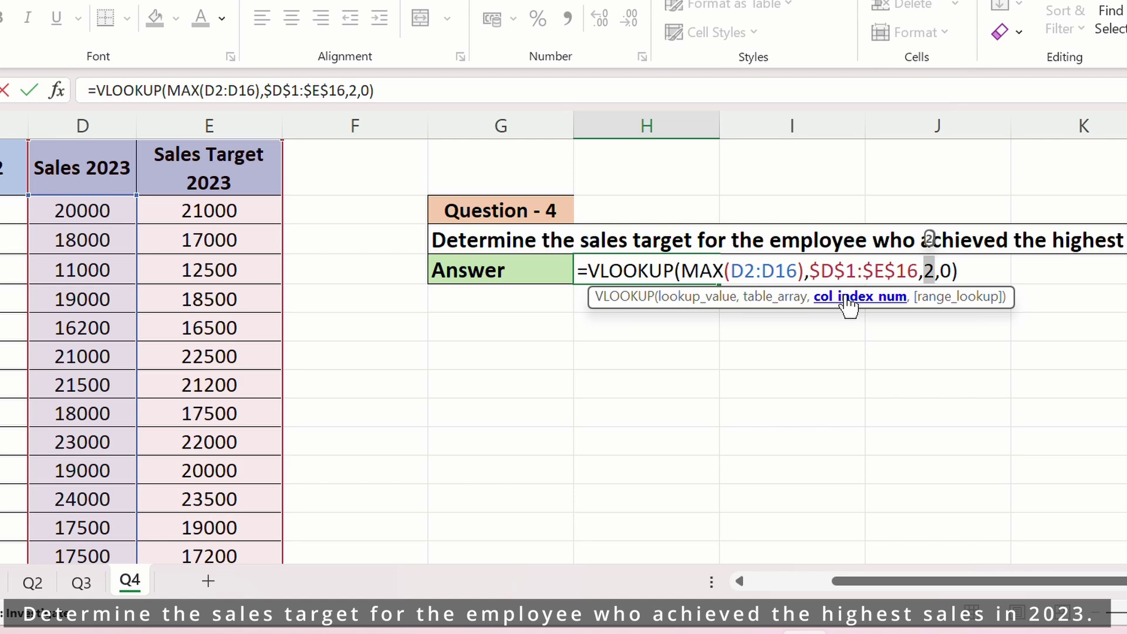
key("Return")
scroll(739, 274, "right", 1)
scroll(739, 274, "right", 2)
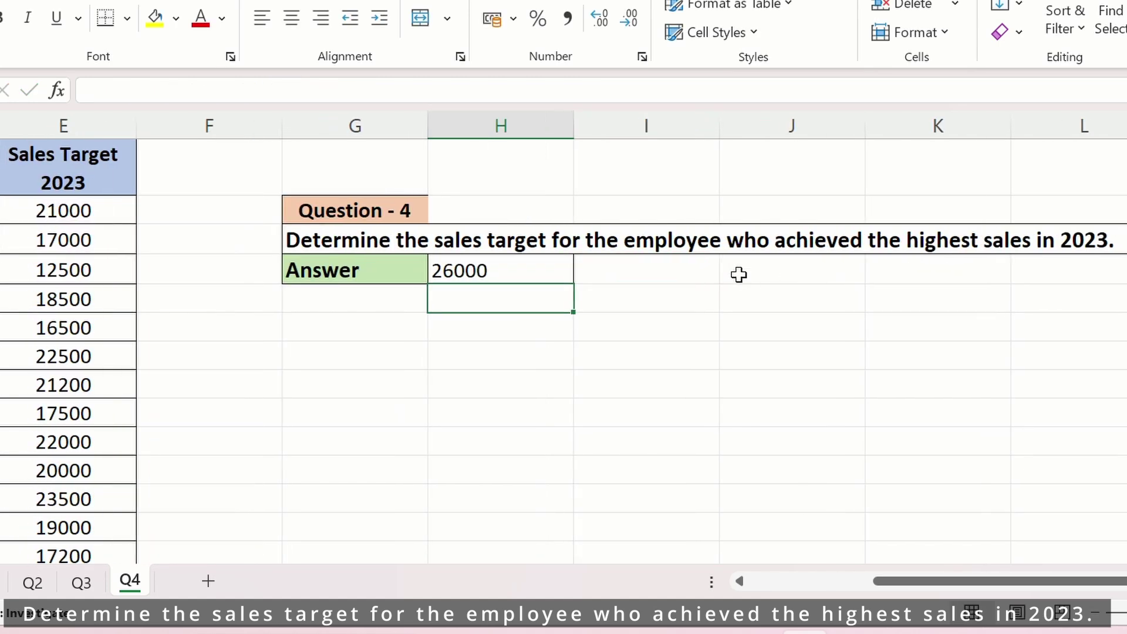